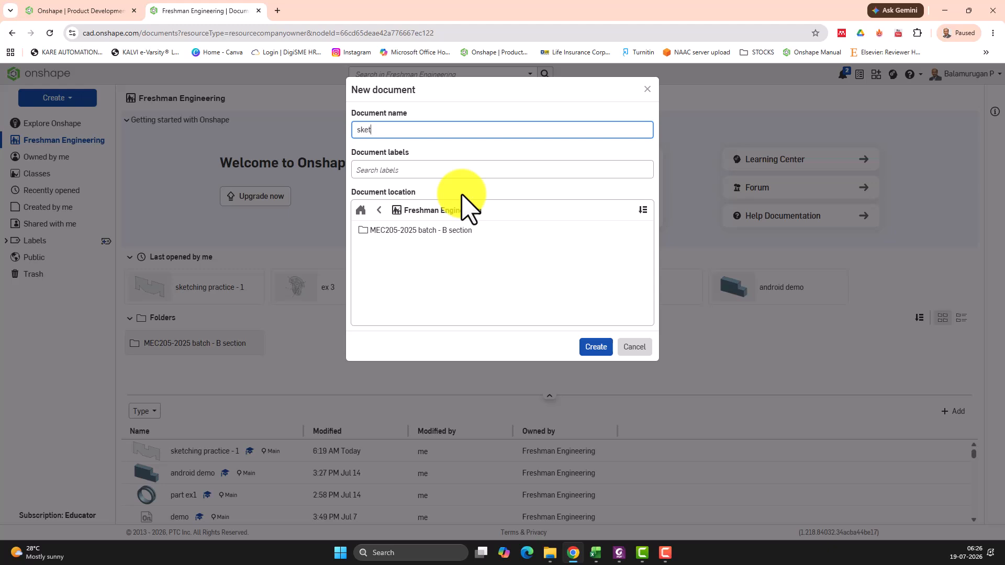
- Name the new document "sketching practice 2" and create it
text(c)
key(BackSpace)
text(ching)
text( pro)
text(ctice)
text( 2)
click(596, 348)
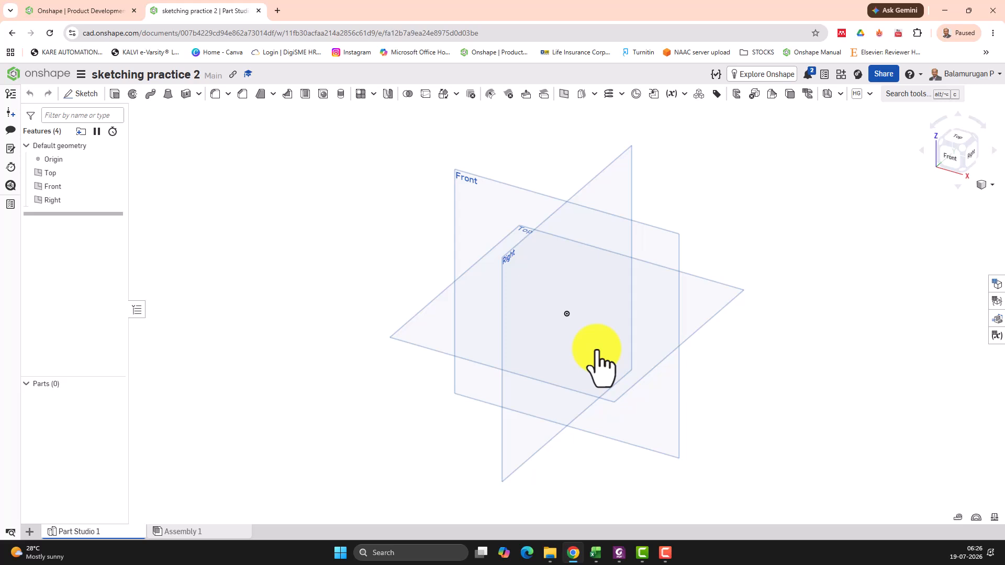
- Start a new sketch on the Front plane and view it straight on
click(485, 192)
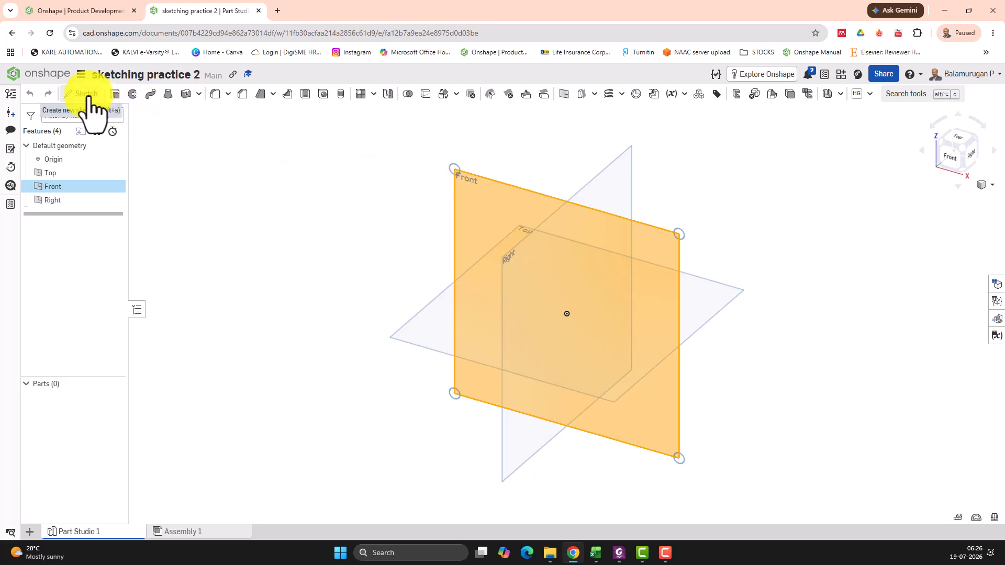
click(86, 93)
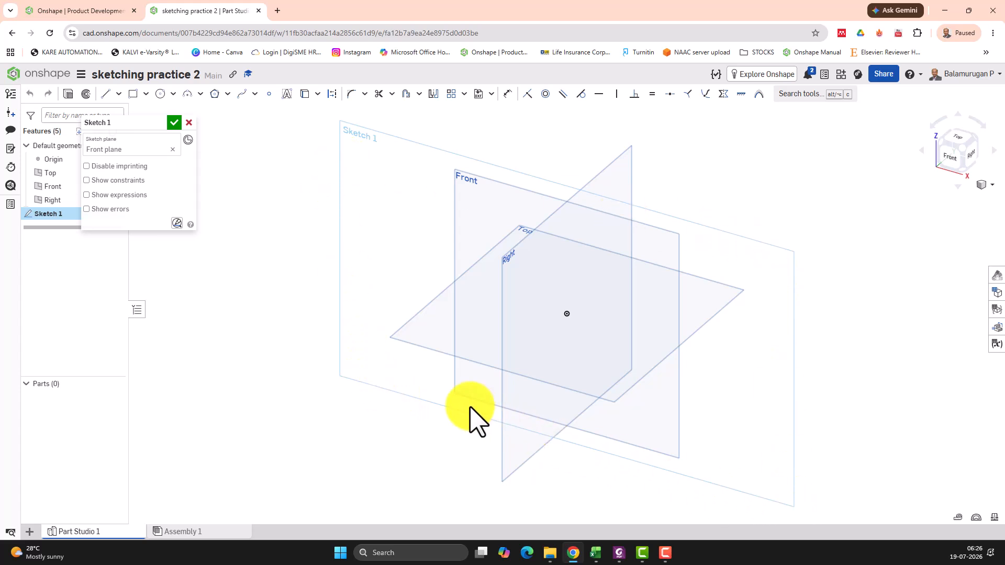
key(n)
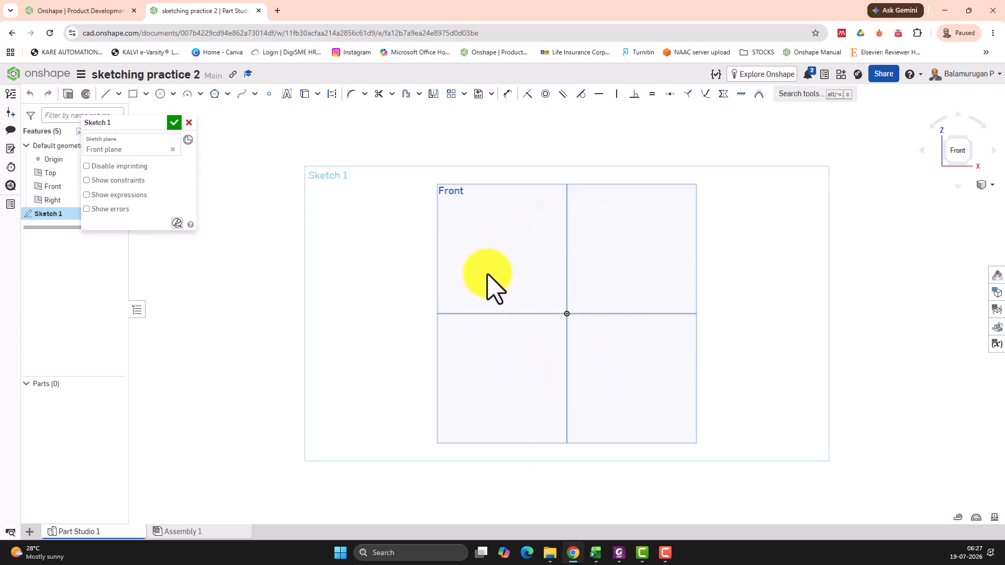
- Sketch a circle centred on the origin with a diameter of 80 mm
click(161, 95)
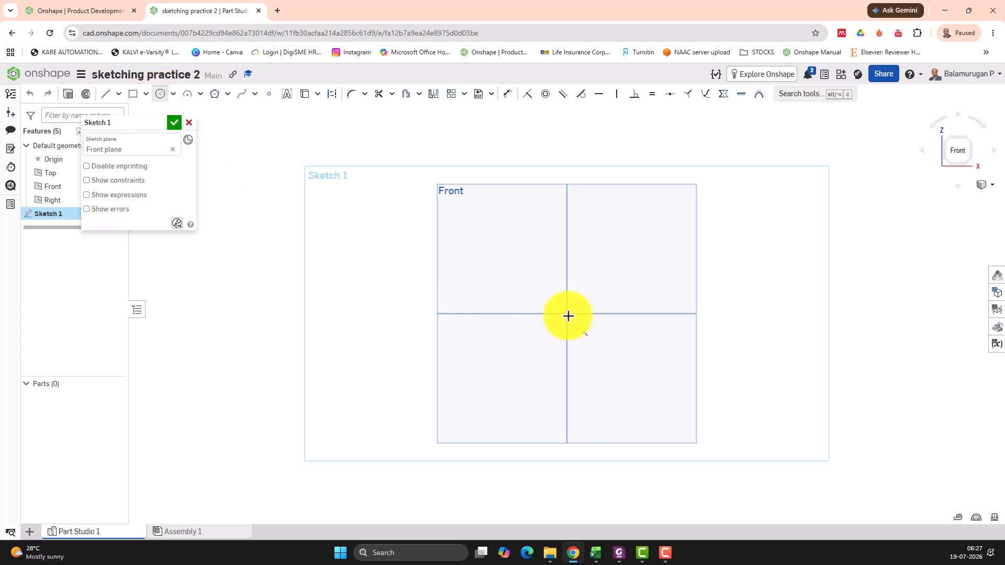
click(568, 314)
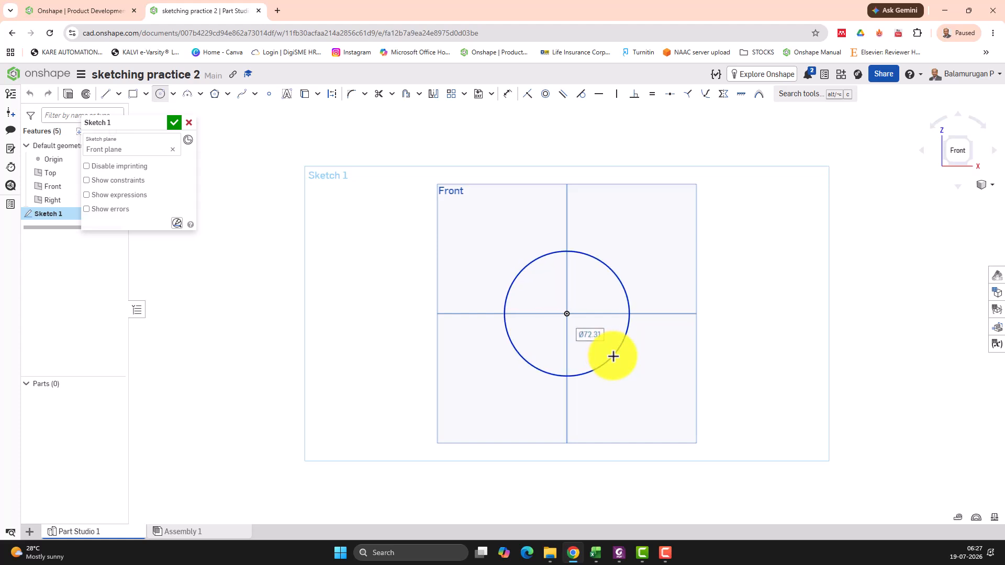
click(614, 356)
text(80)
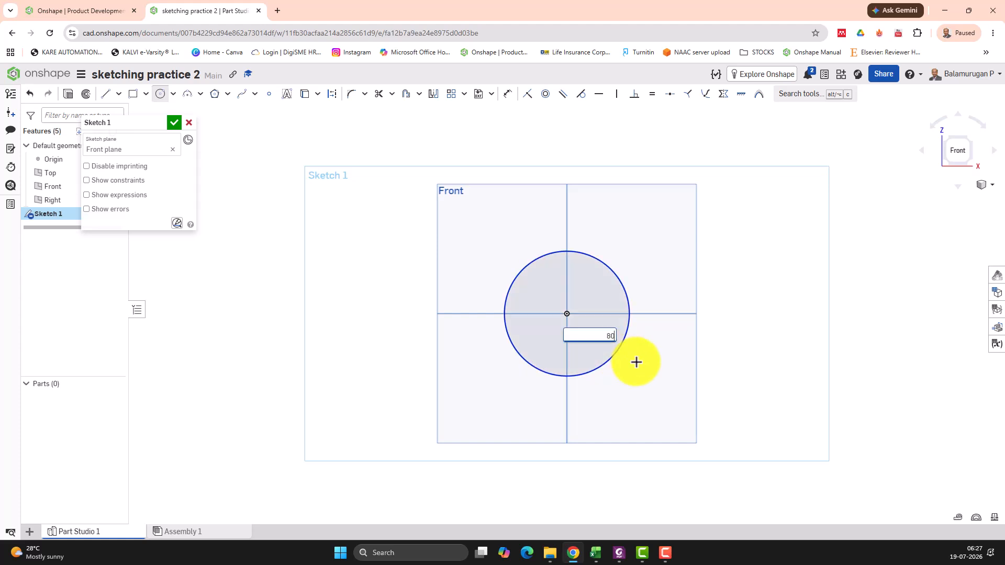
key(Return)
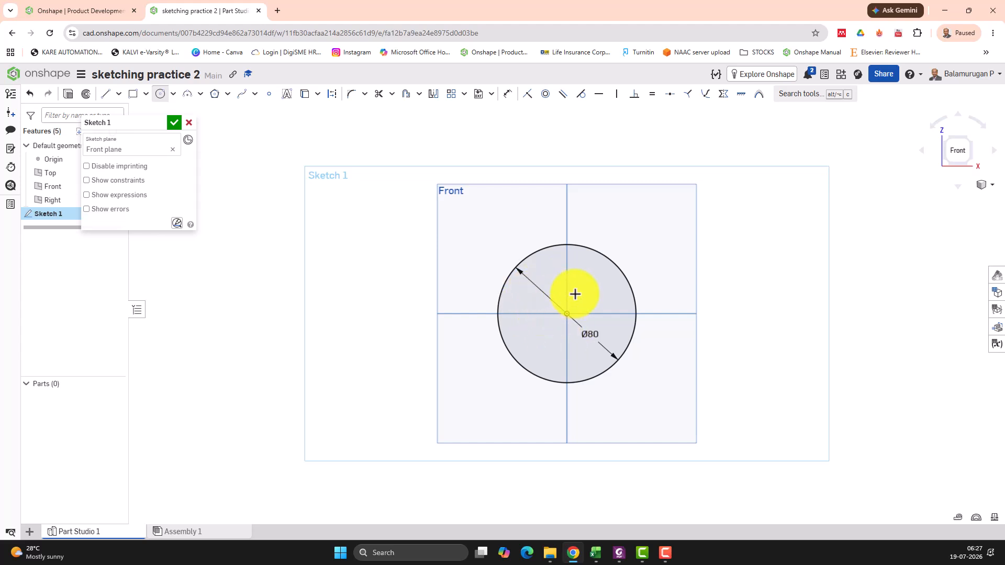
- Sketch a center point arc about the origin as a left-facing semicircle from directly above to directly below it, with a radius of 14 mm
click(200, 95)
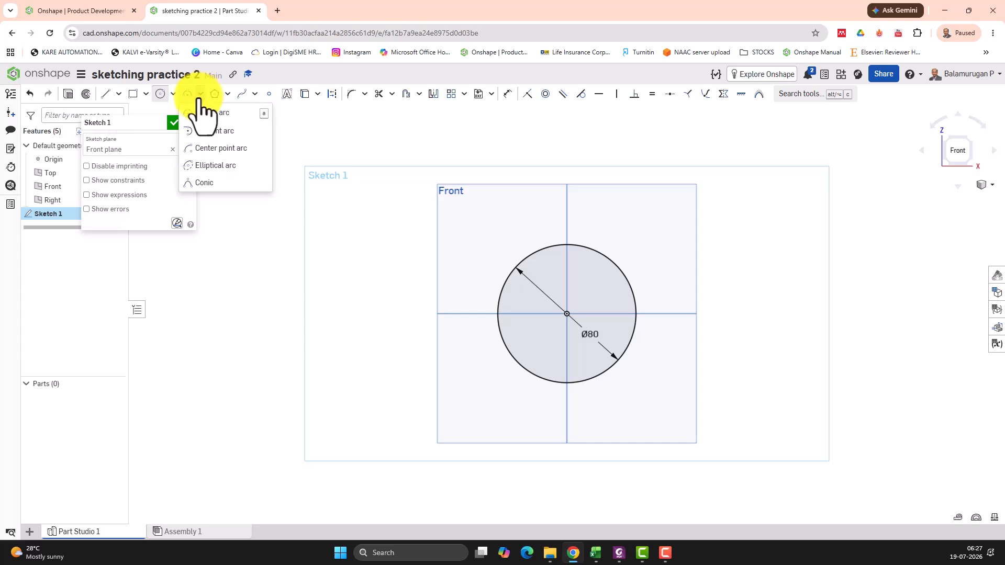
click(212, 151)
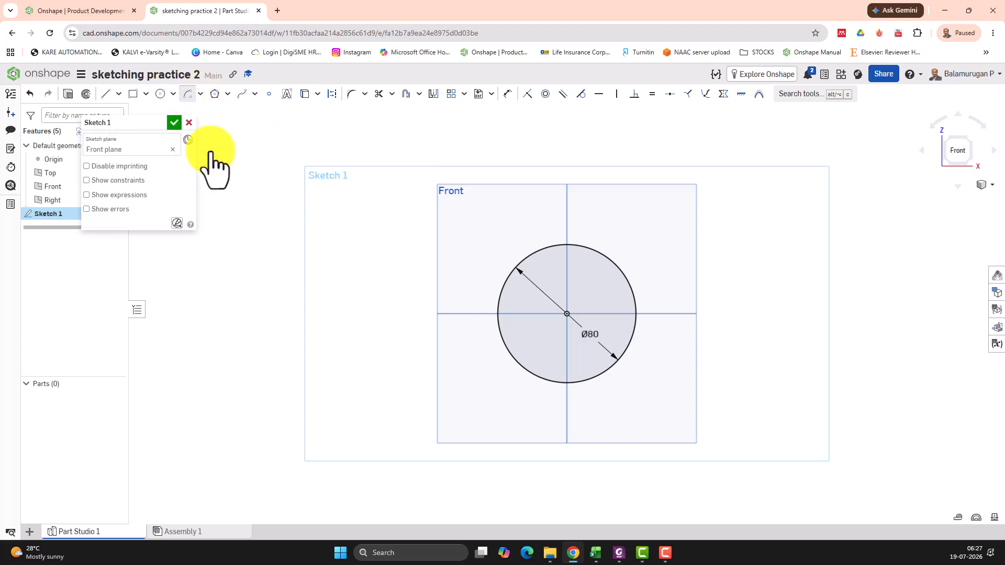
click(567, 314)
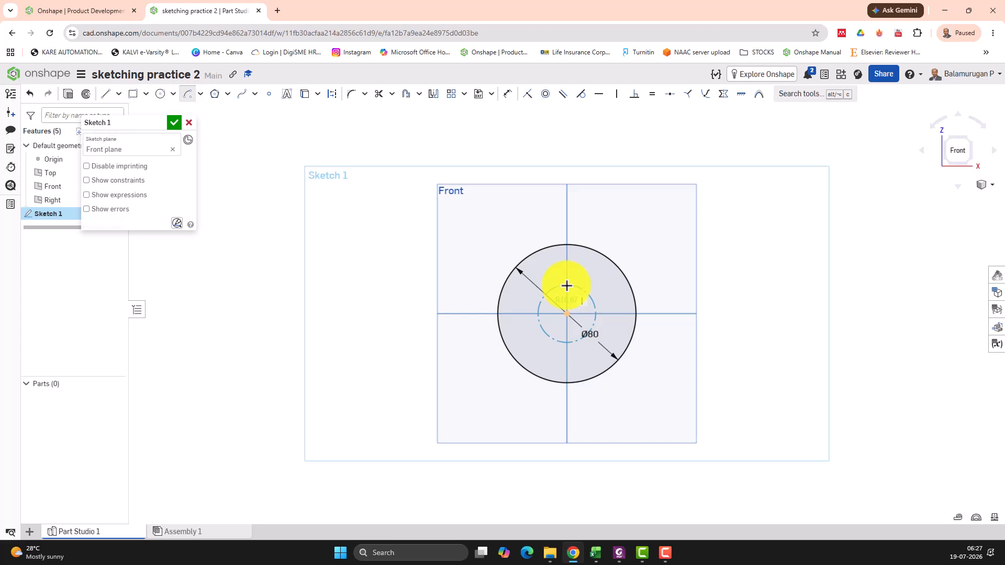
click(567, 285)
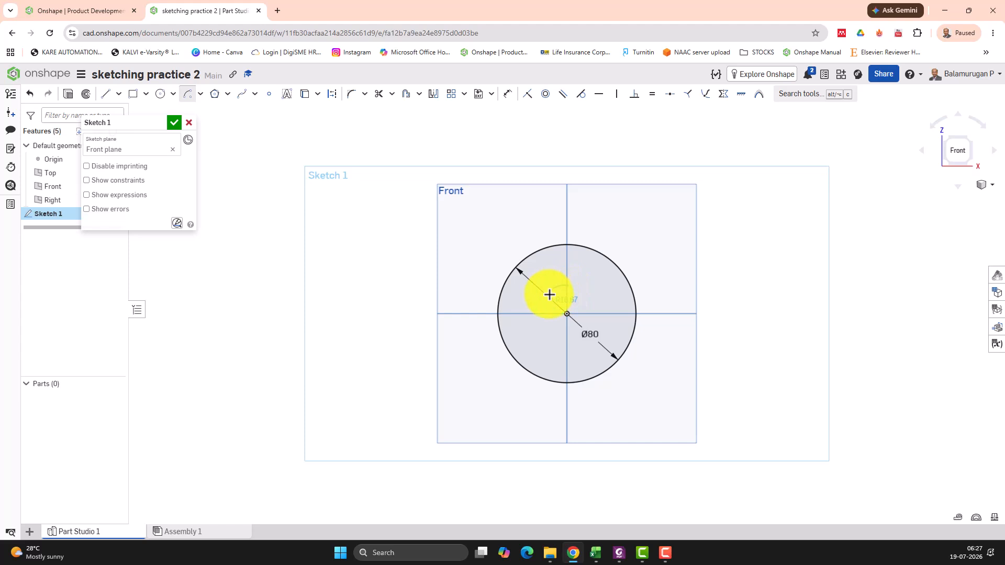
click(568, 344)
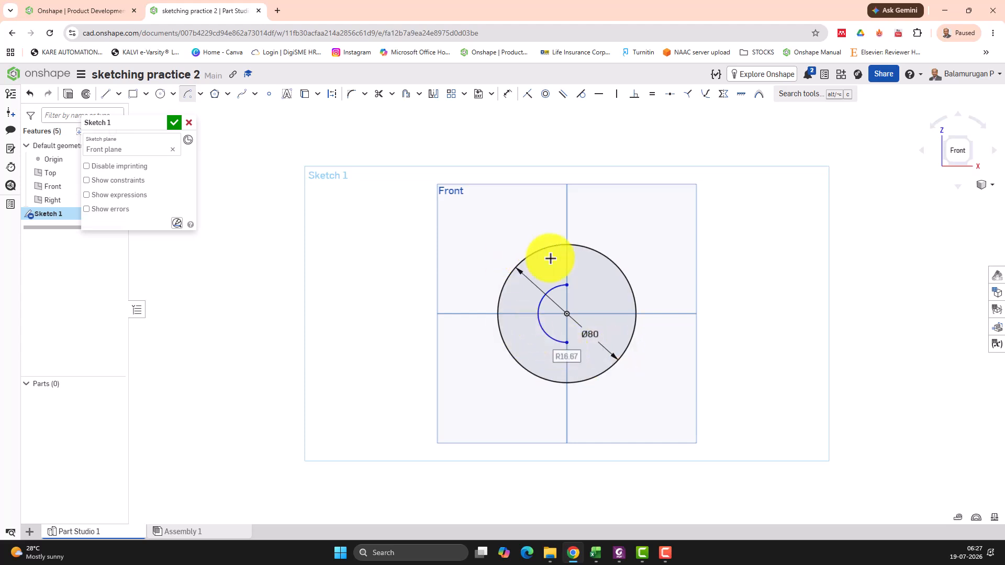
double_click(573, 369)
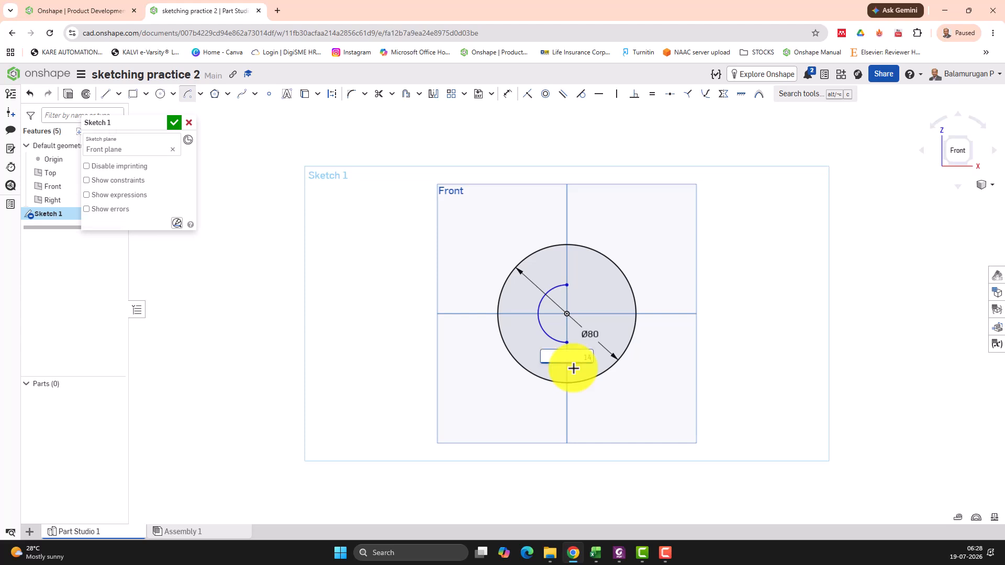
text(14)
key(Return)
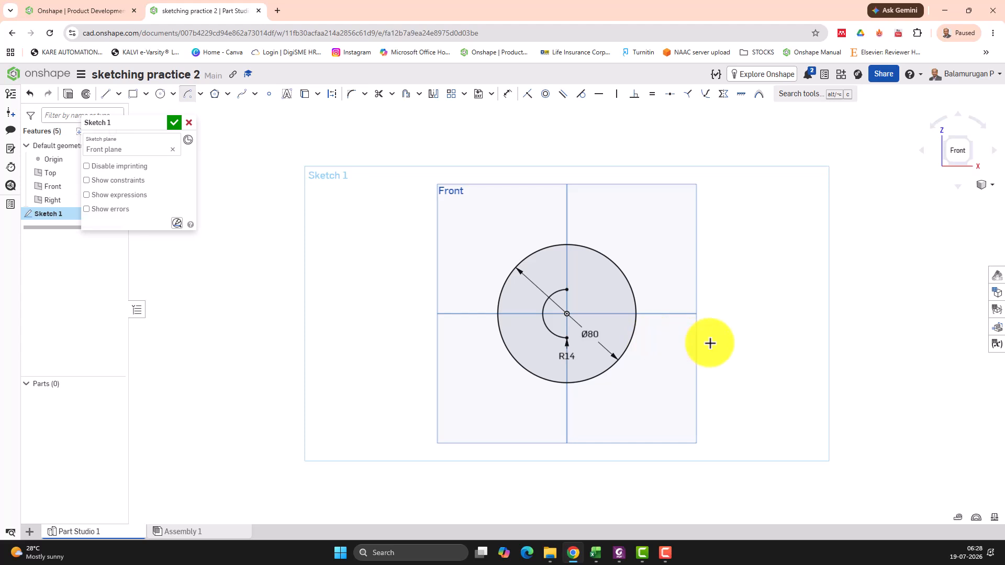
- Draw two horizontal lines about 67 mm long from the arc's upper and lower ends to the right, past the large circle
click(107, 96)
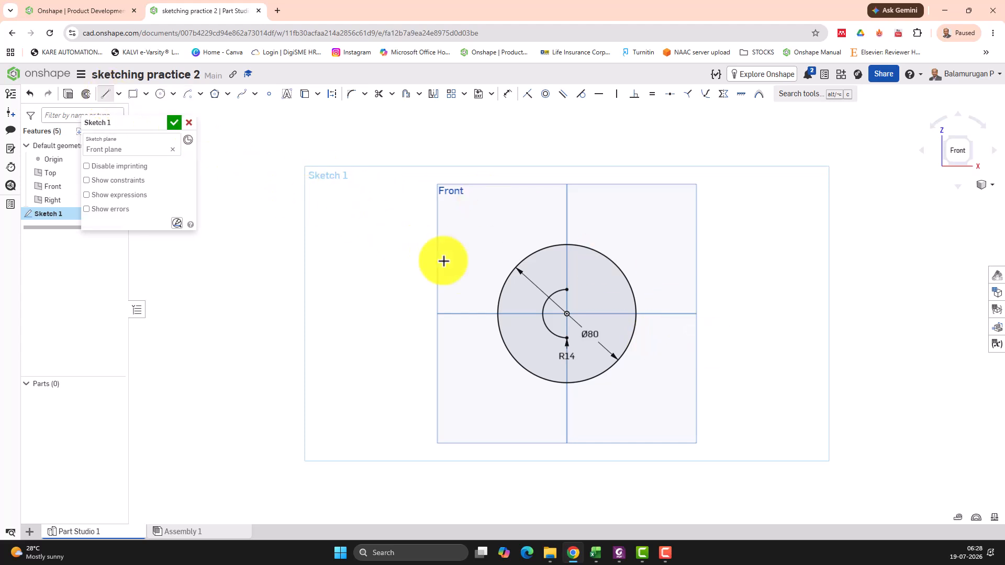
click(567, 290)
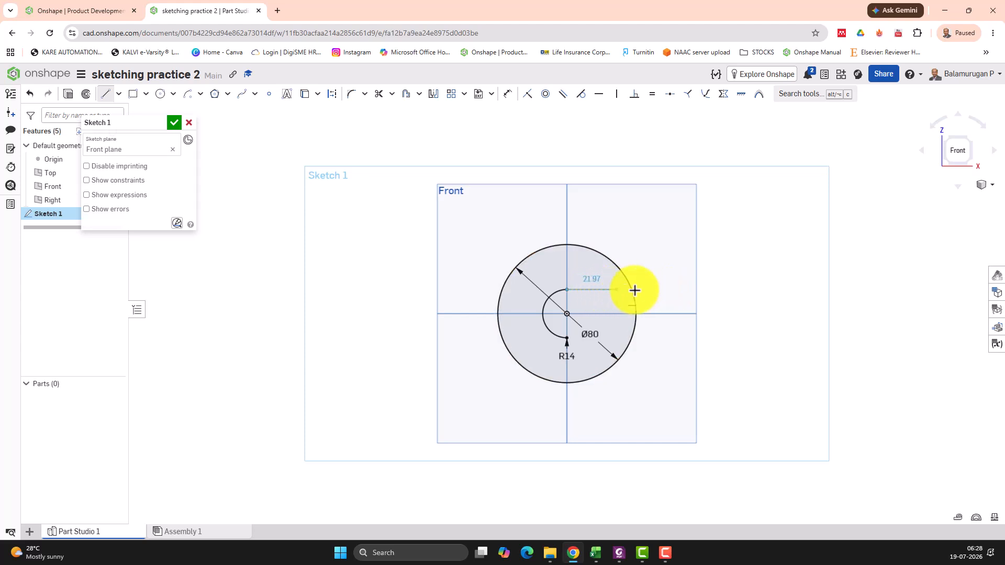
click(684, 291)
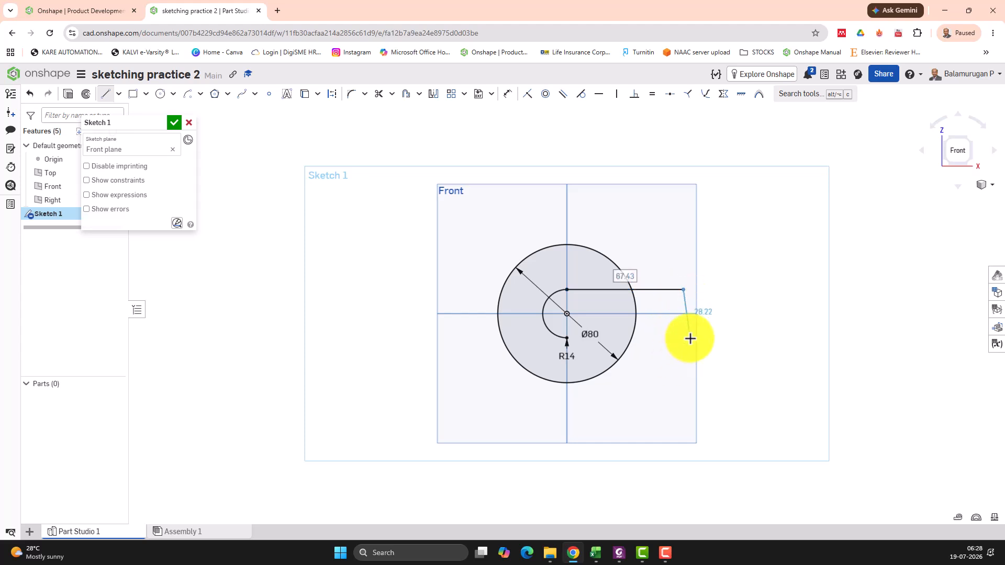
key(Escape)
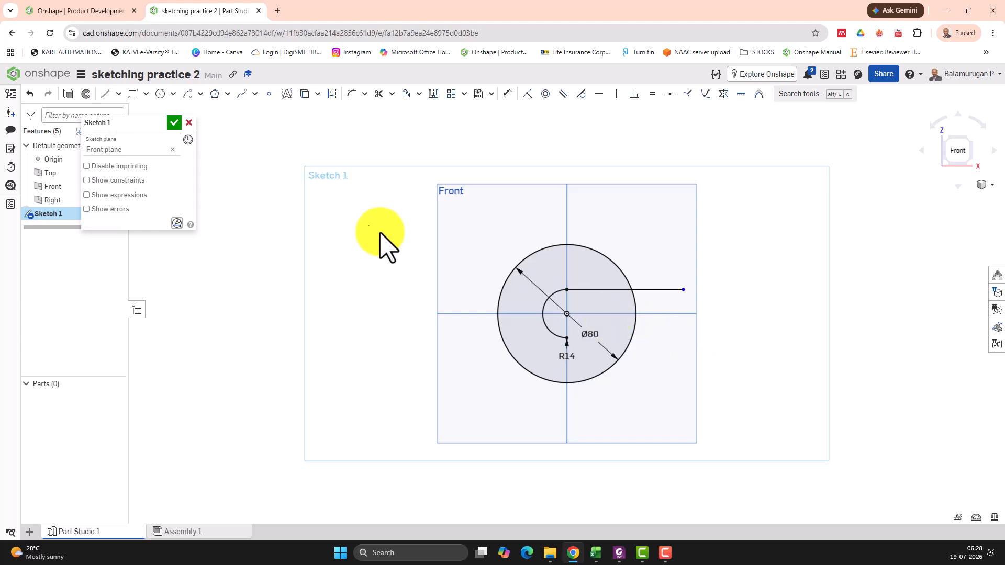
click(103, 94)
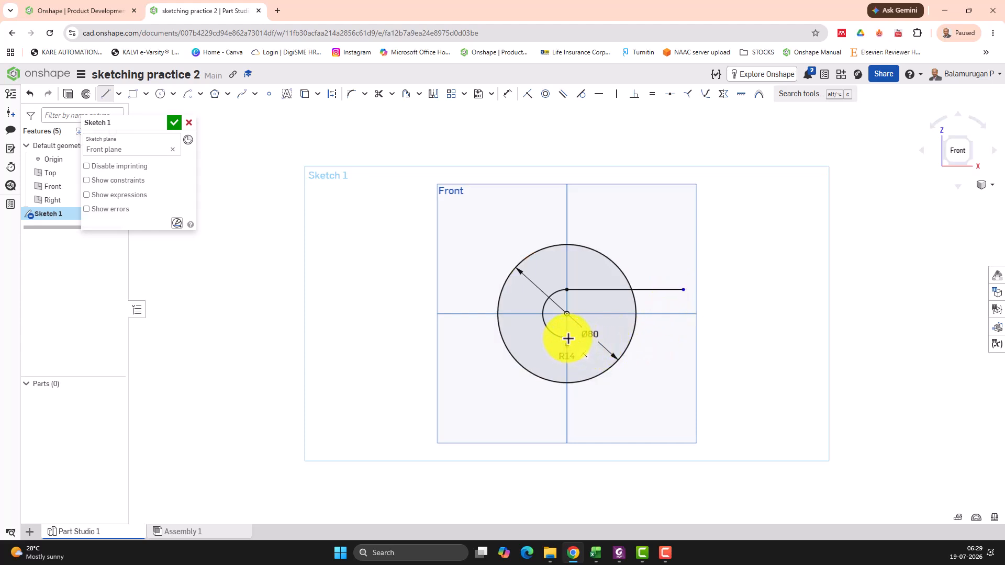
click(568, 338)
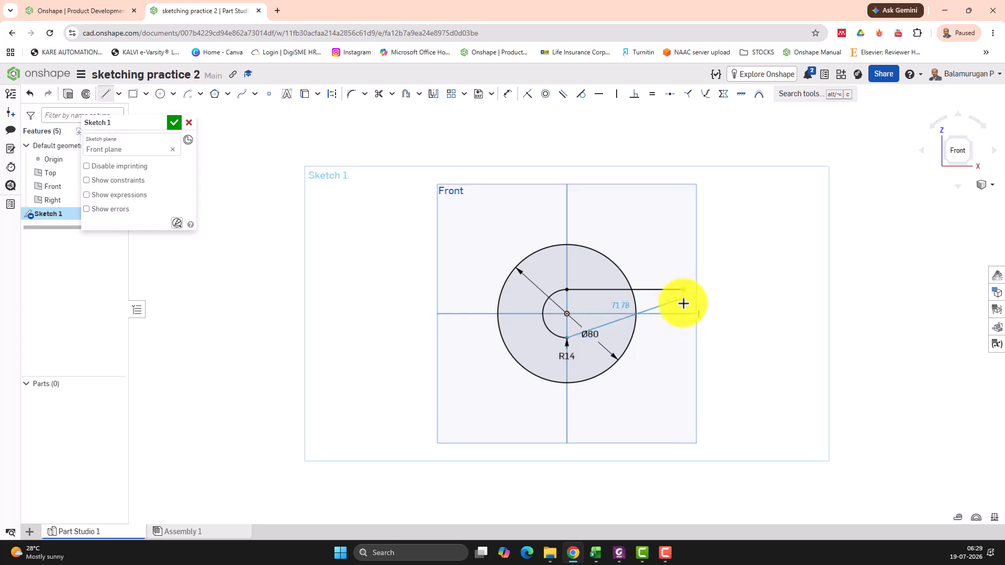
click(683, 339)
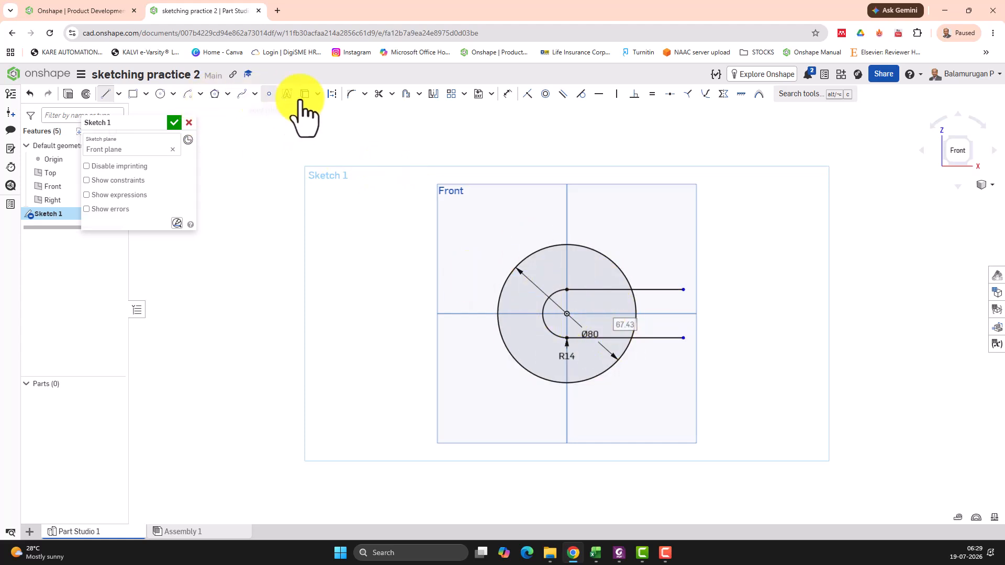
- Trim the line ends outside the 80 mm circle and the circle's segment between the lines to open the slot
click(378, 96)
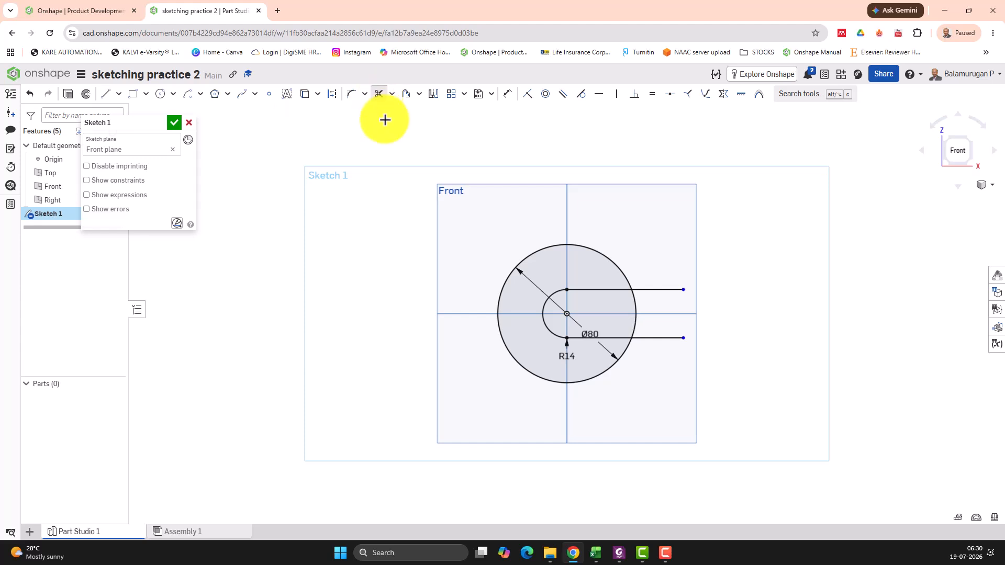
click(655, 289)
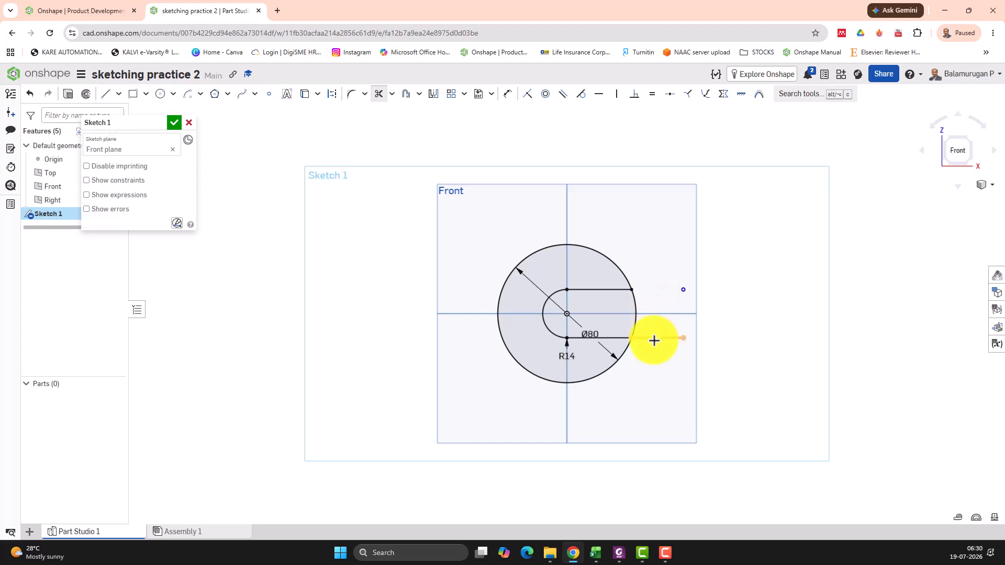
click(635, 310)
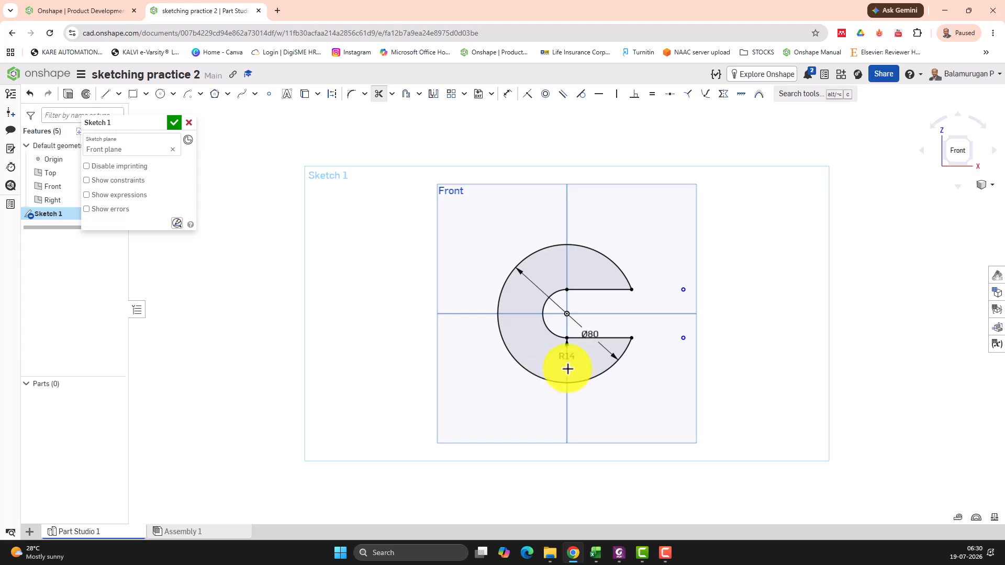
- Sketch a circle with a diameter of 10 mm directly above the origin, between the slot and the outer edge
click(159, 94)
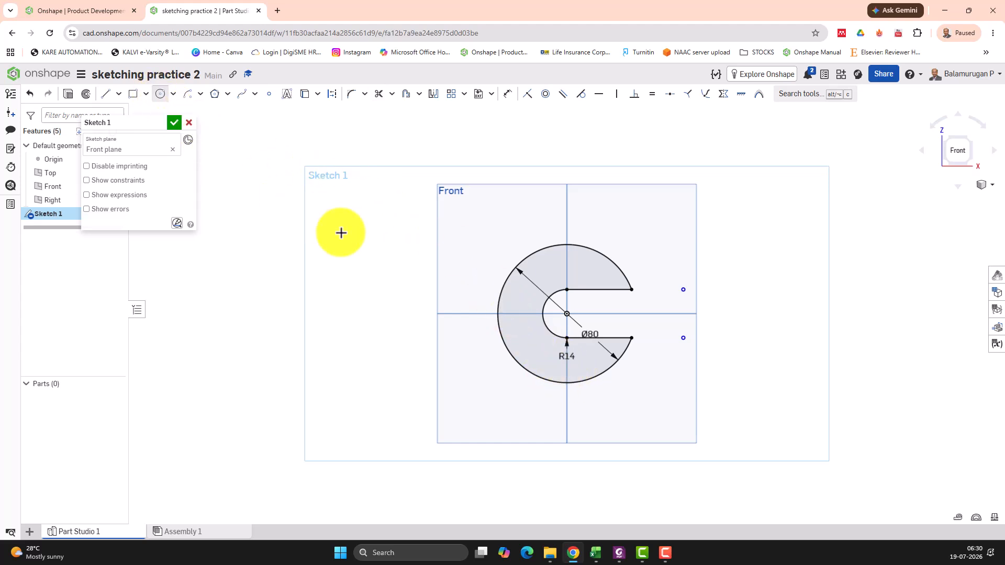
click(567, 265)
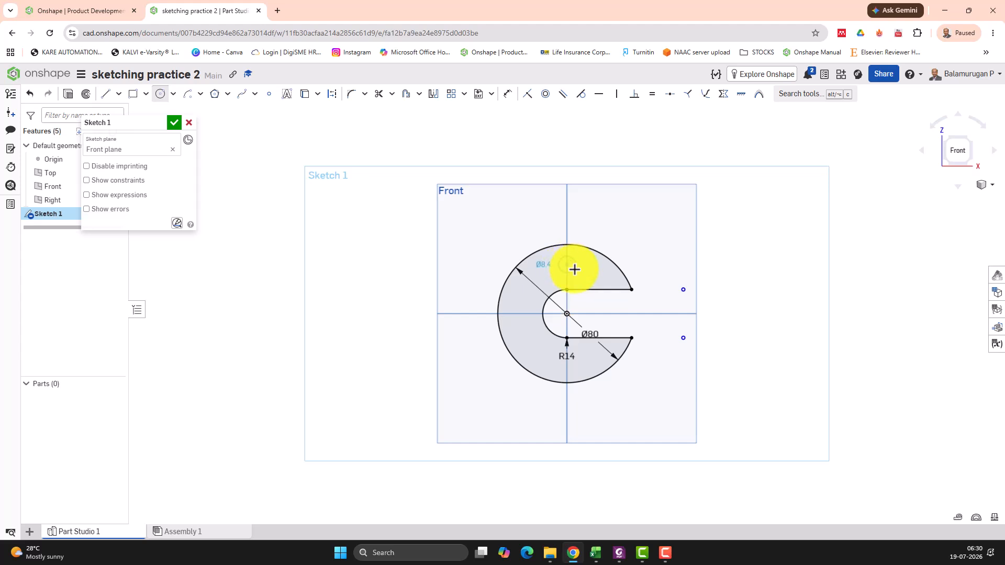
click(576, 271)
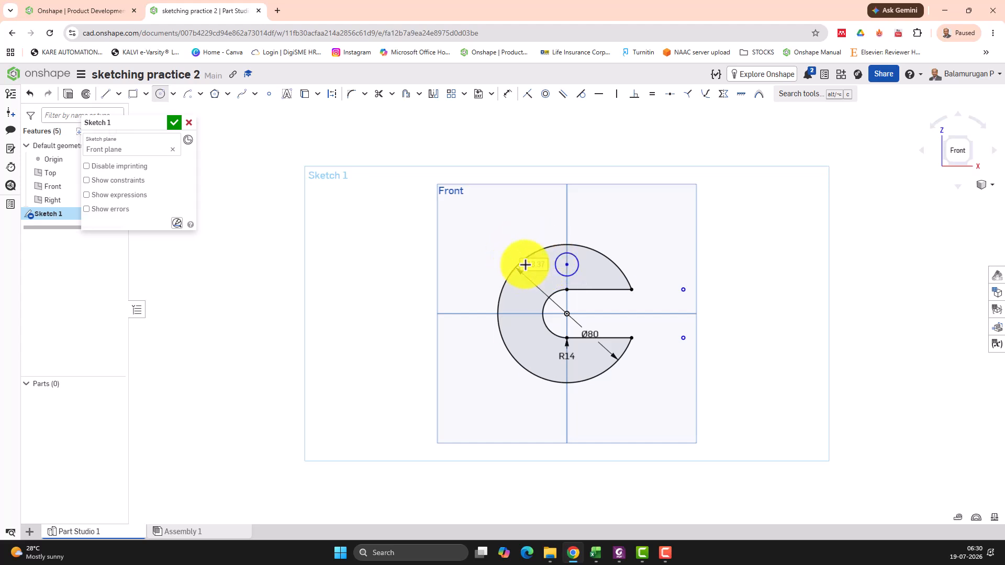
click(525, 265)
text(10)
key(Return)
- Sketch two more circles inside the ring, one about 15 mm in diameter left of the origin and one about 12 mm directly below it
click(516, 315)
click(522, 326)
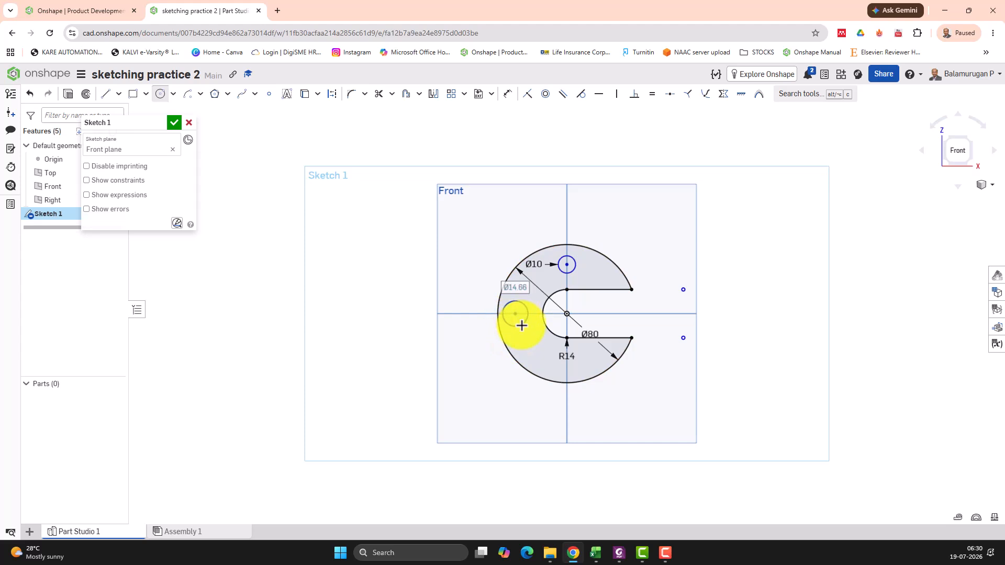
click(567, 368)
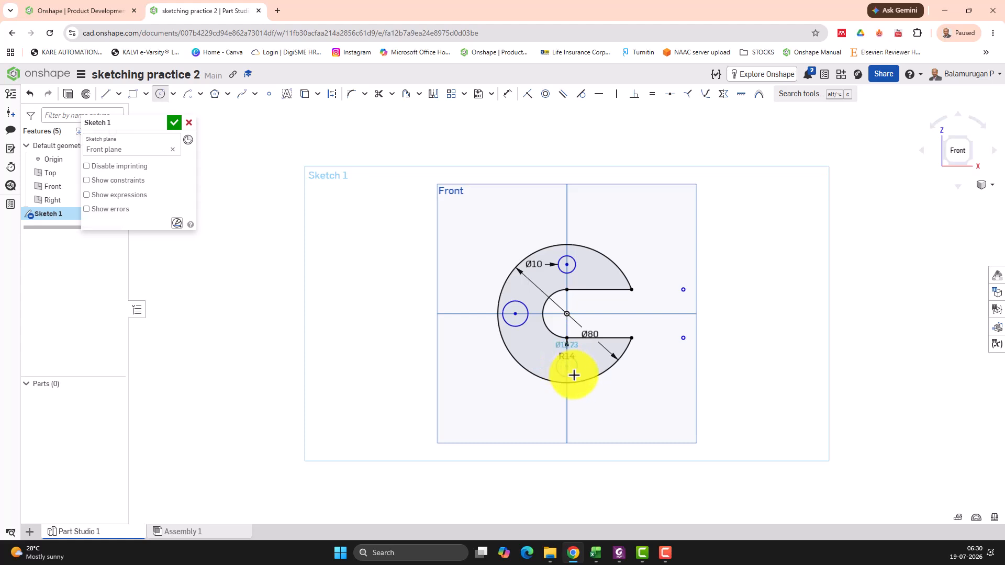
click(573, 373)
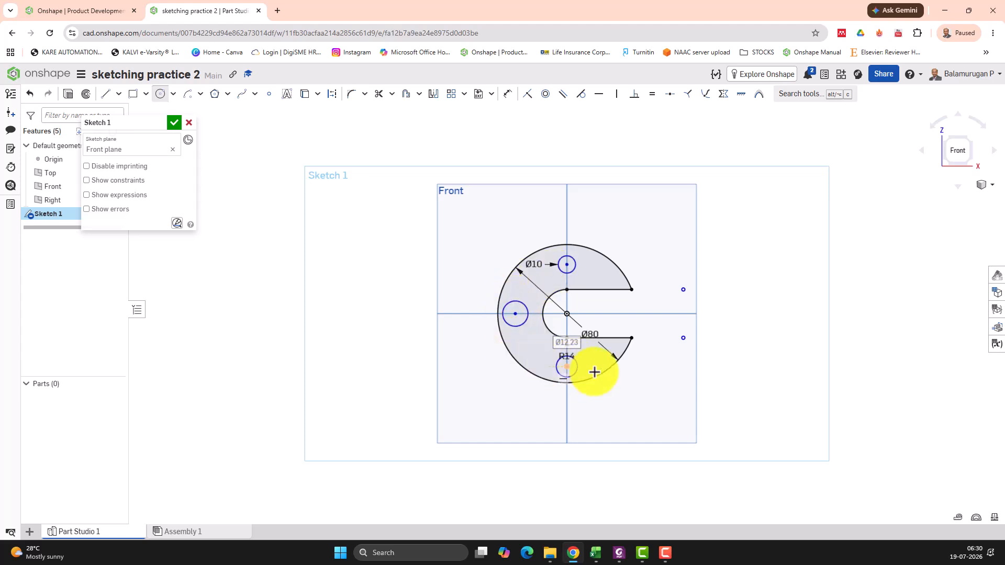
key(Escape)
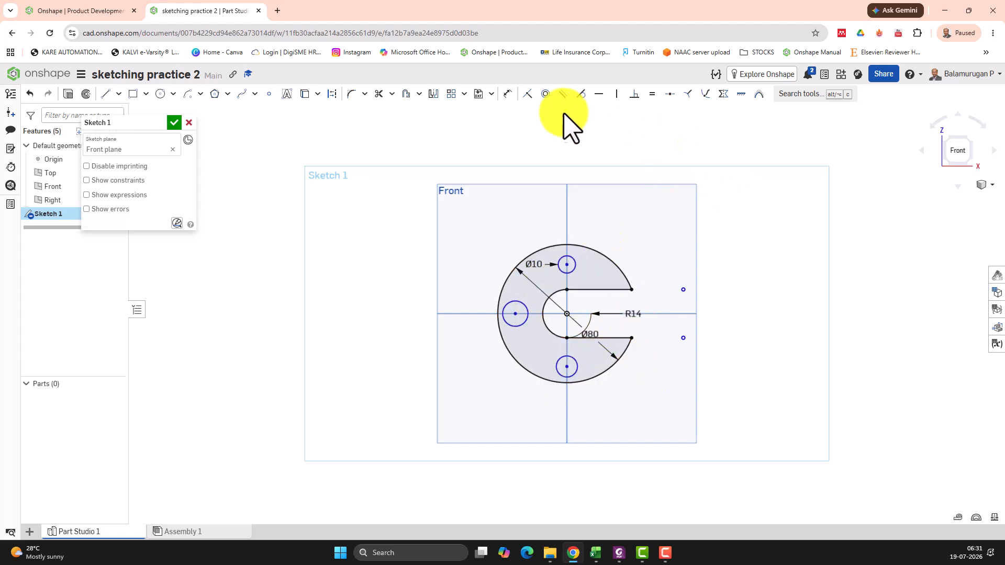
- Apply an Equal constraint between the 10 mm upper circle and the circle left of the origin
click(653, 95)
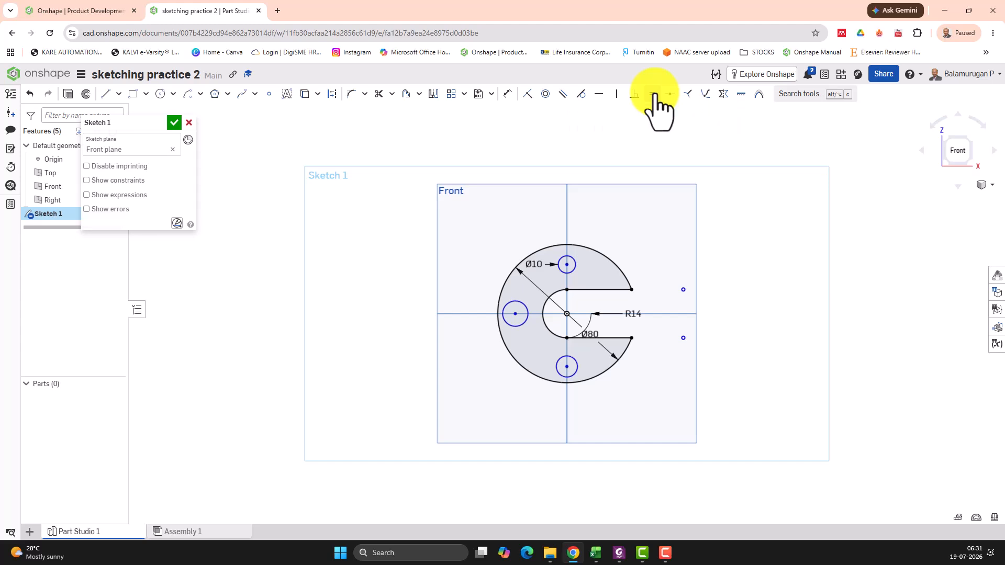
click(572, 271)
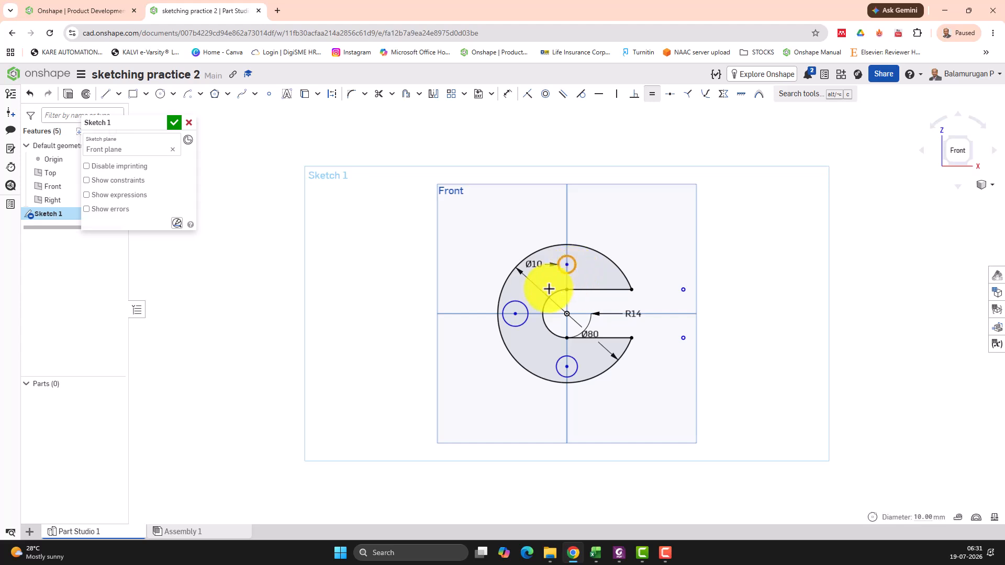
click(522, 305)
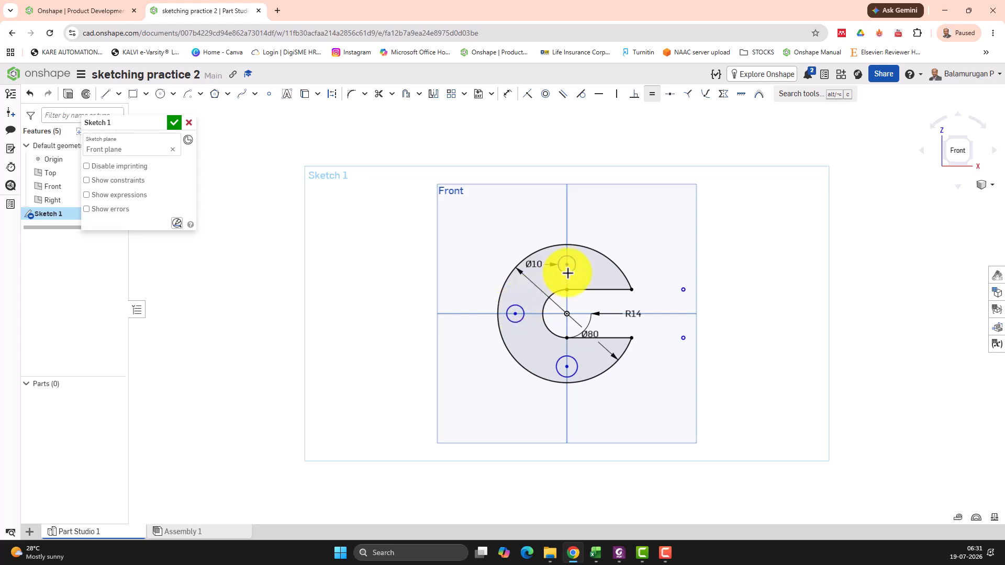
- Apply an Equal constraint between the circle left of the origin and the circle directly below it
click(520, 311)
click(562, 359)
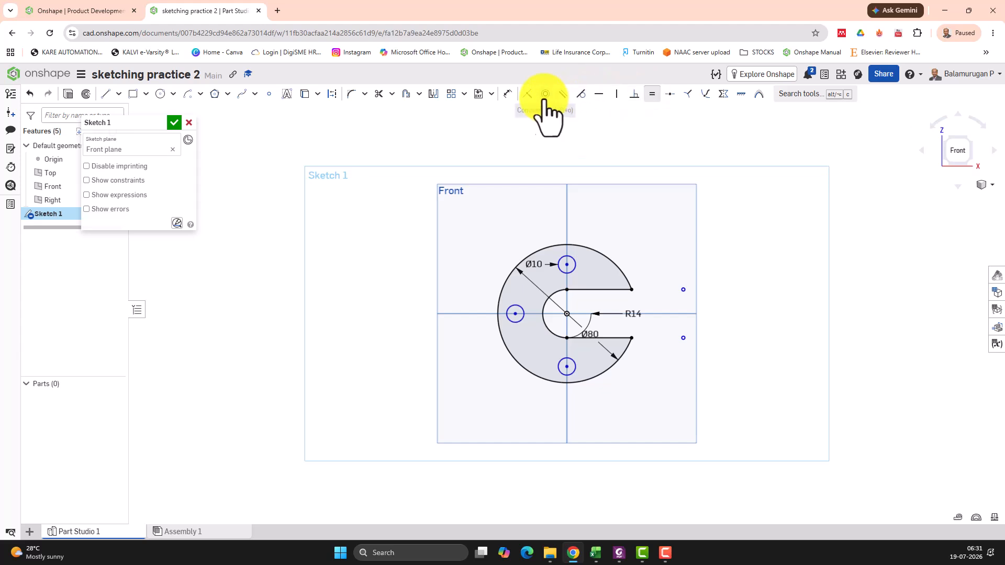
- Dimension the upper 10 mm circle's centre at 28 mm vertically from the Top plane's horizontal line through the origin
click(507, 93)
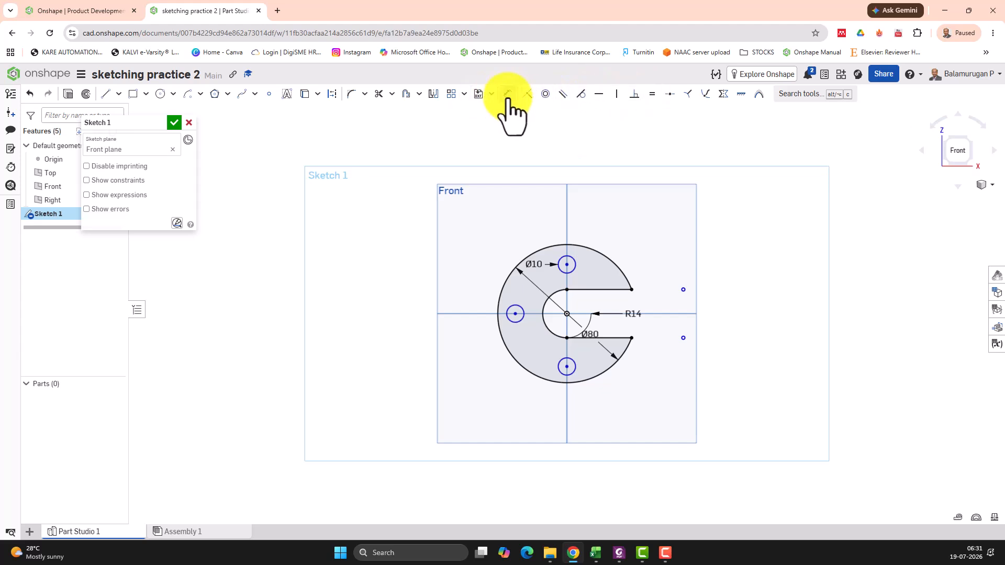
click(567, 264)
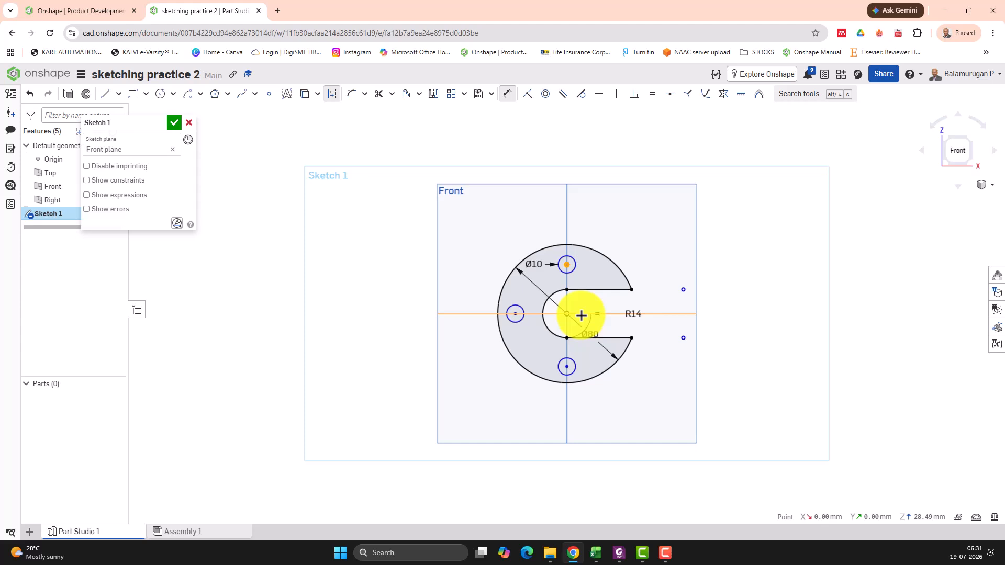
click(581, 316)
click(661, 288)
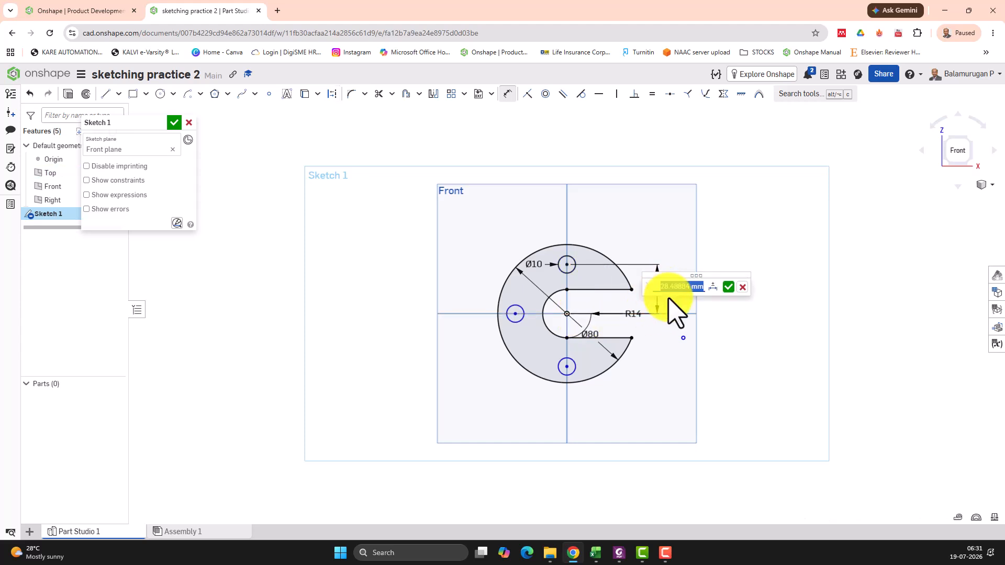
text(28)
key(Return)
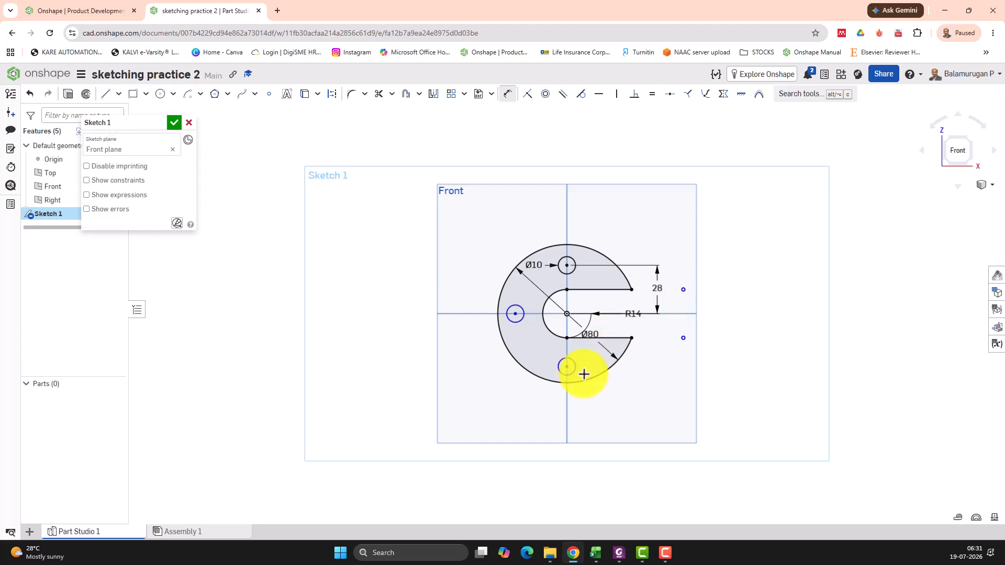
- Dimension the lower circle's centre at 28 mm vertically from the Top plane's horizontal line
click(568, 367)
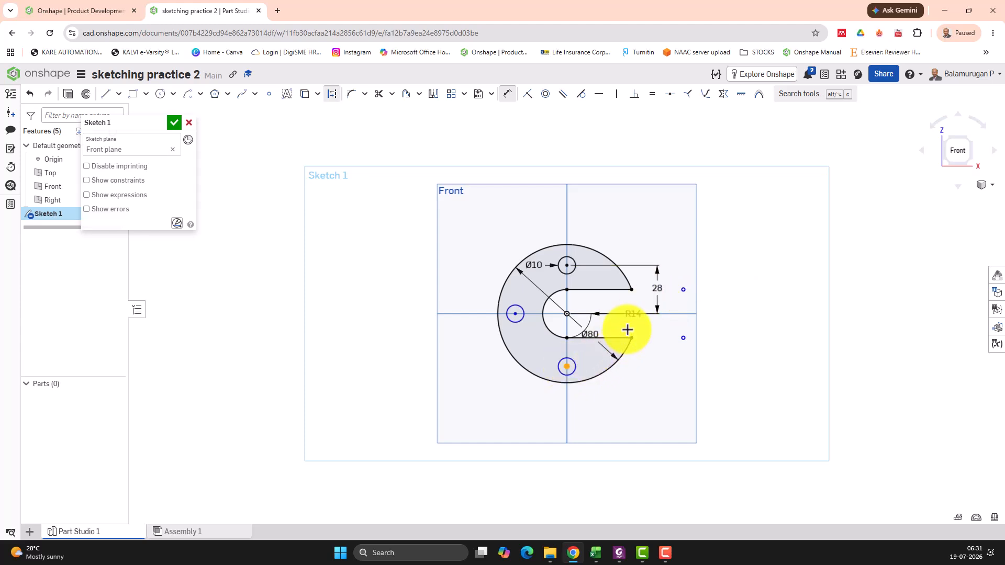
click(667, 314)
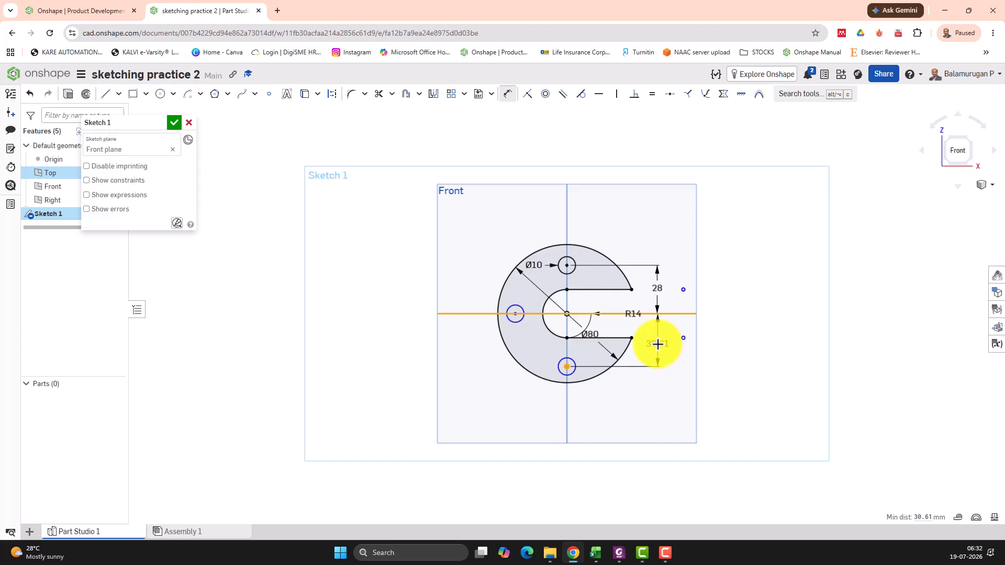
click(658, 344)
text(28)
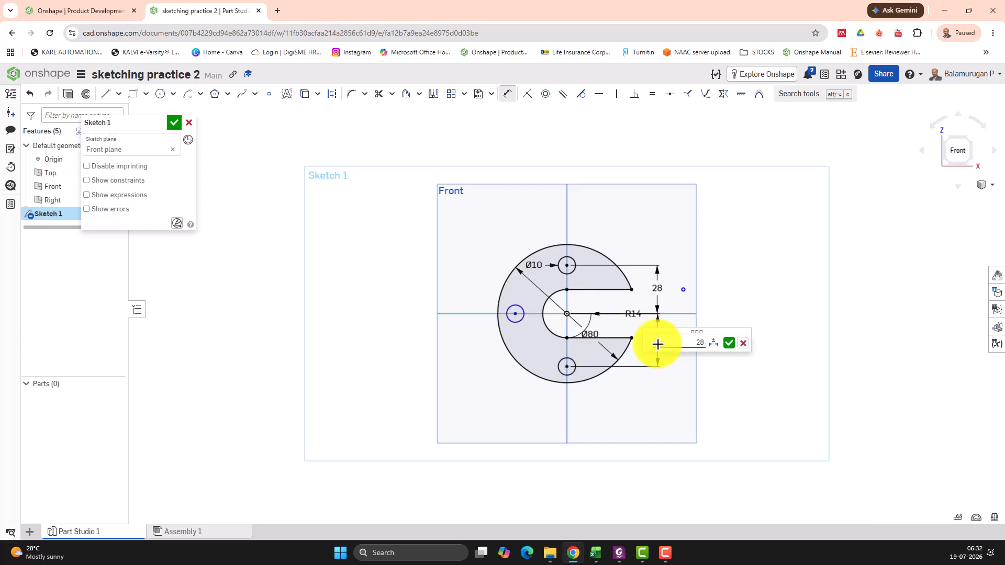
key(Return)
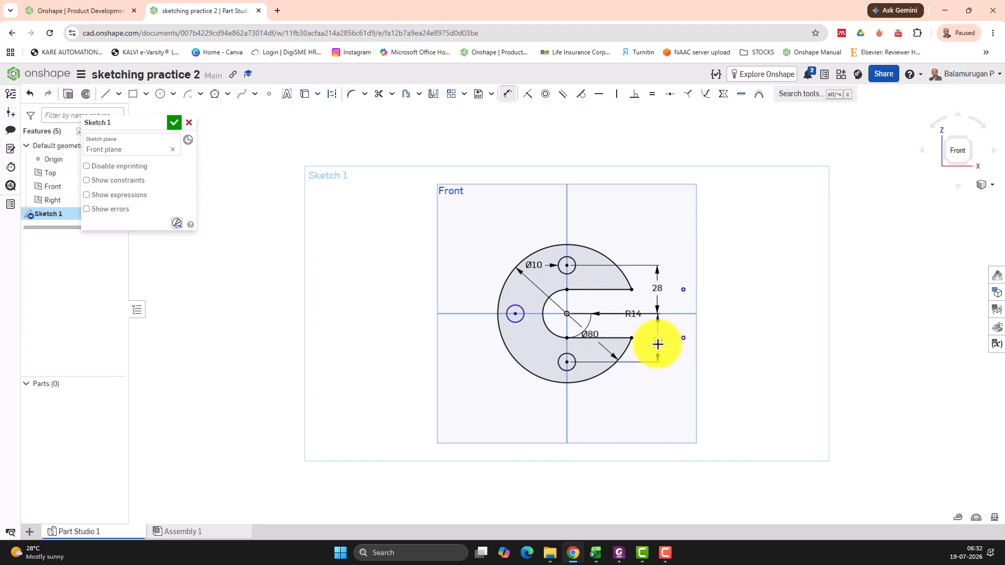
- Dimension the left circle's centre at 28 mm horizontally from the Right plane's vertical line and finish the sketch
click(567, 328)
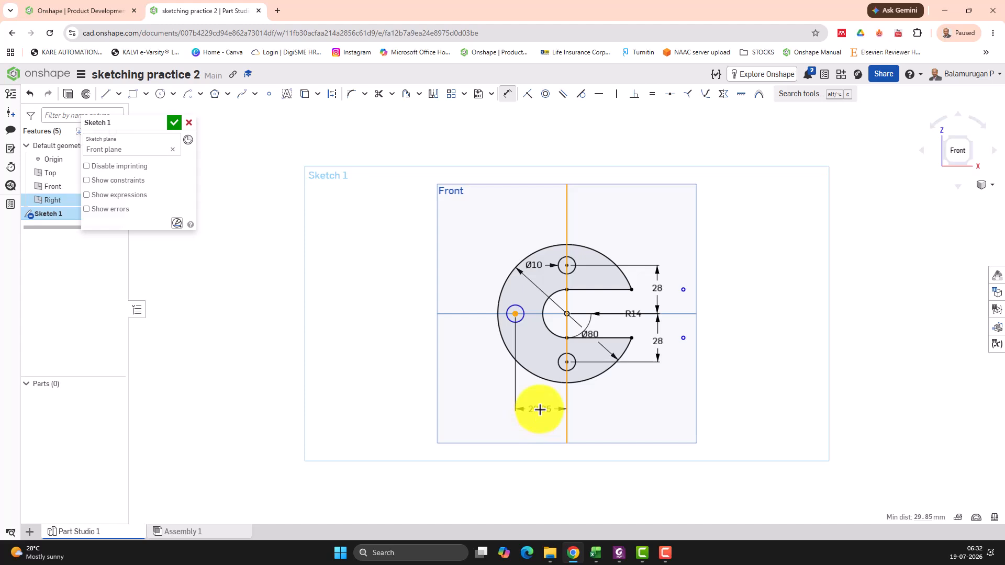
click(543, 410)
text(28)
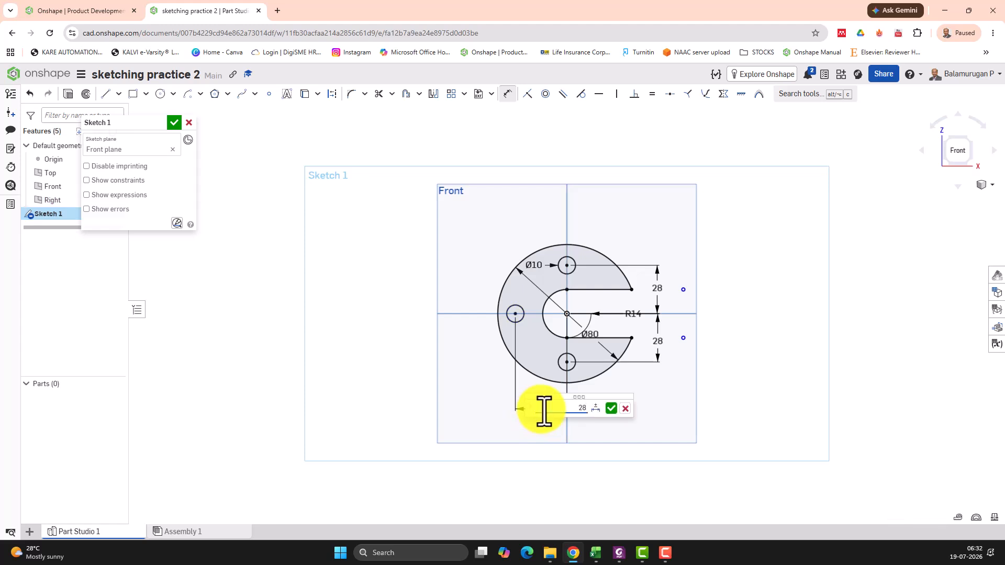
click(611, 408)
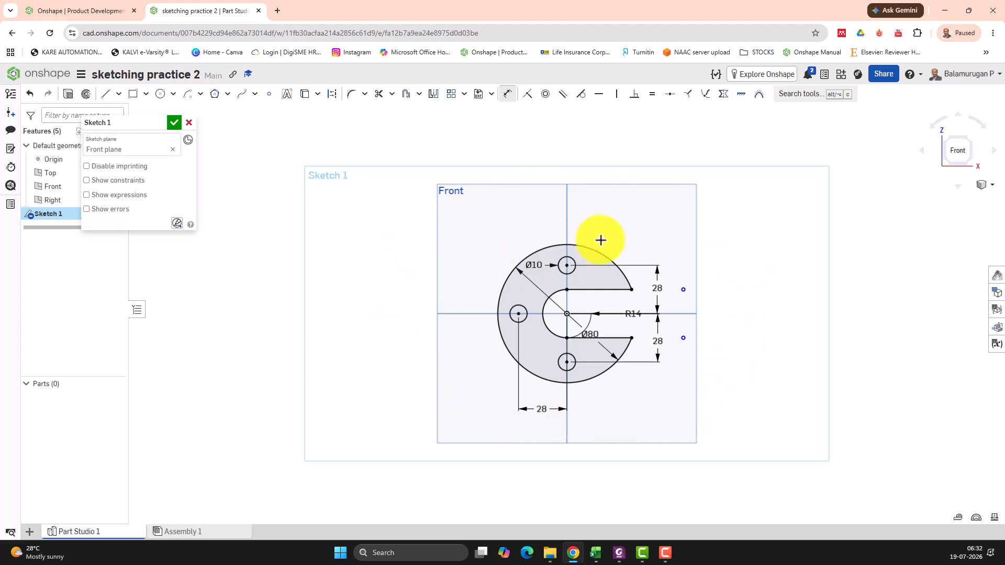
click(174, 124)
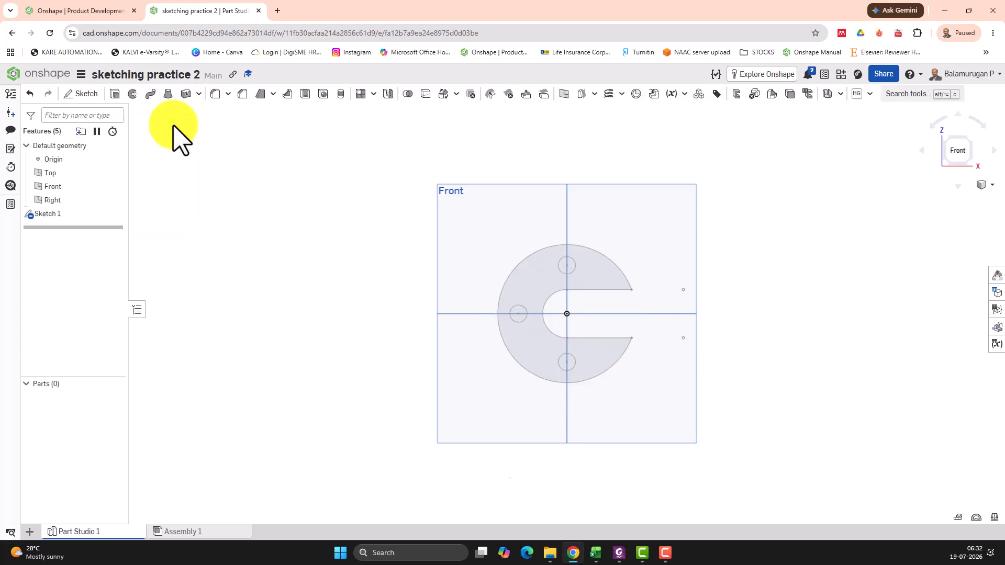